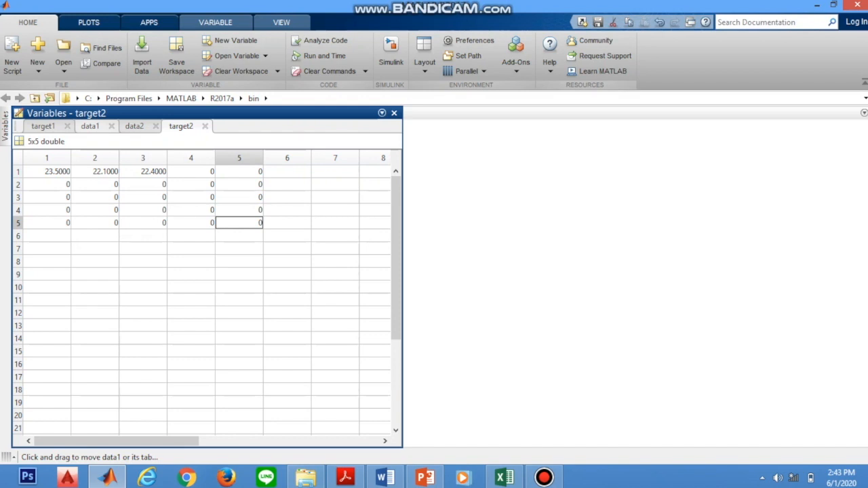
# Step: Review the contents of the data1, data2 and target2 matrices in the variable editor
pyautogui.click(90, 127)
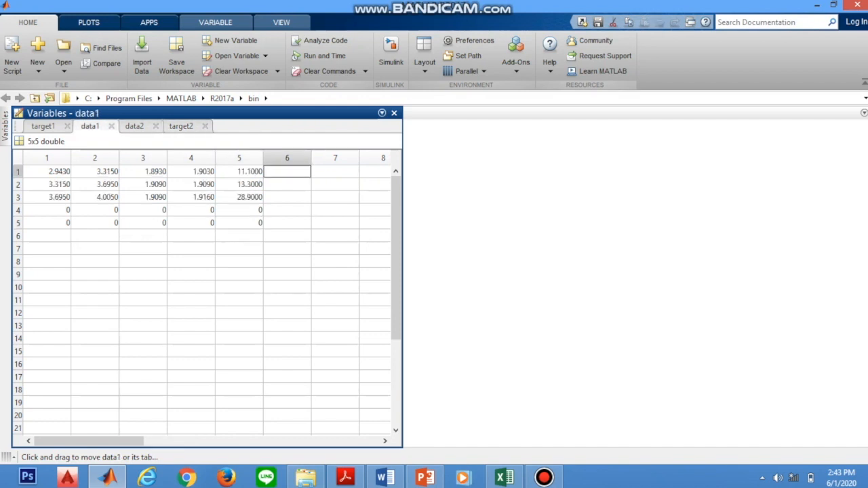
pyautogui.click(135, 126)
pyautogui.click(181, 127)
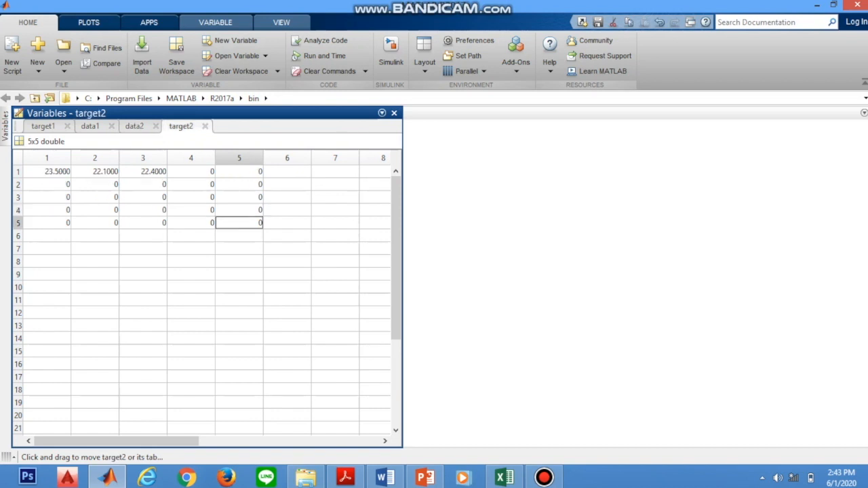
pyautogui.click(90, 127)
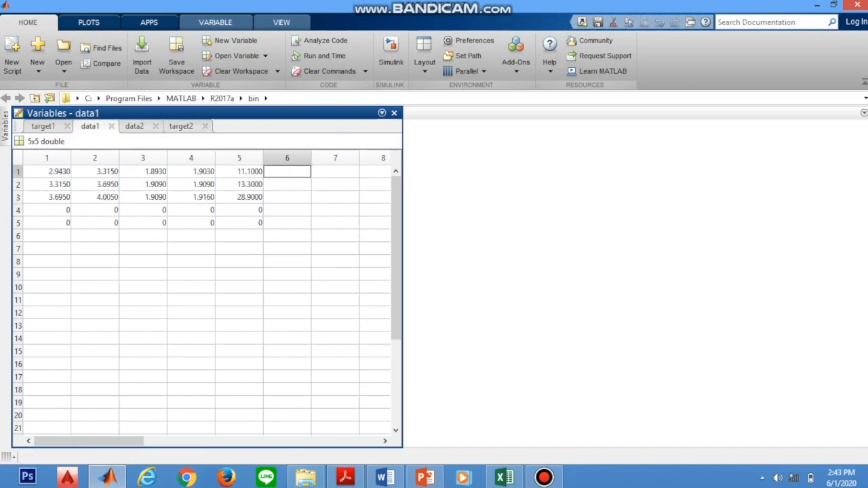
# Step: Launch the Neural Network/Data Manager by running the nntool command
pyautogui.click(515, 234)
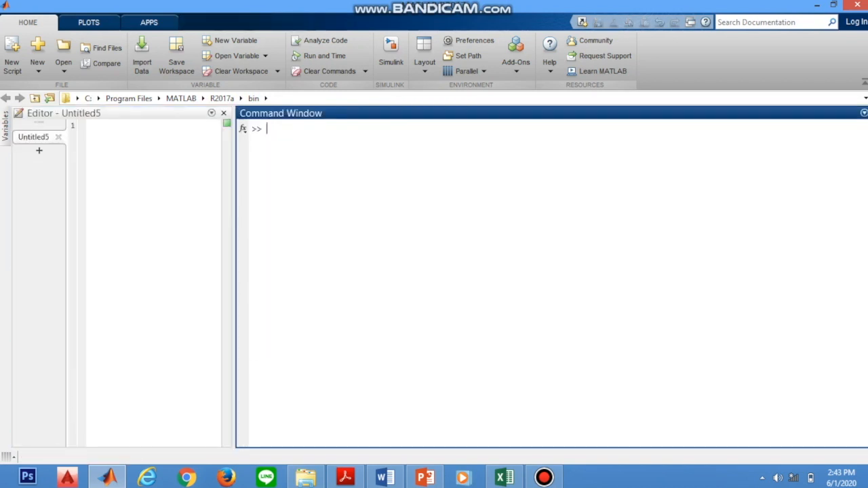
pyautogui.write('nntool')
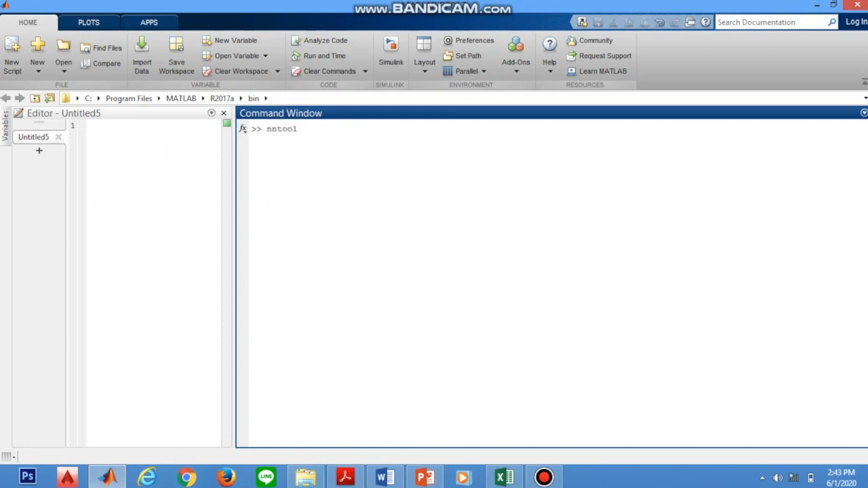
pyautogui.press('Return')
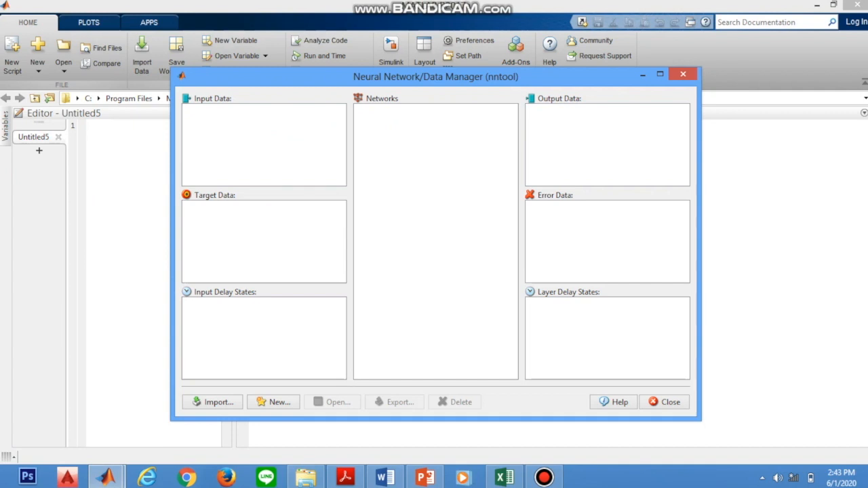
# Step: Import the workspace variable data1 into the Network/Data Manager as input data
pyautogui.click(212, 402)
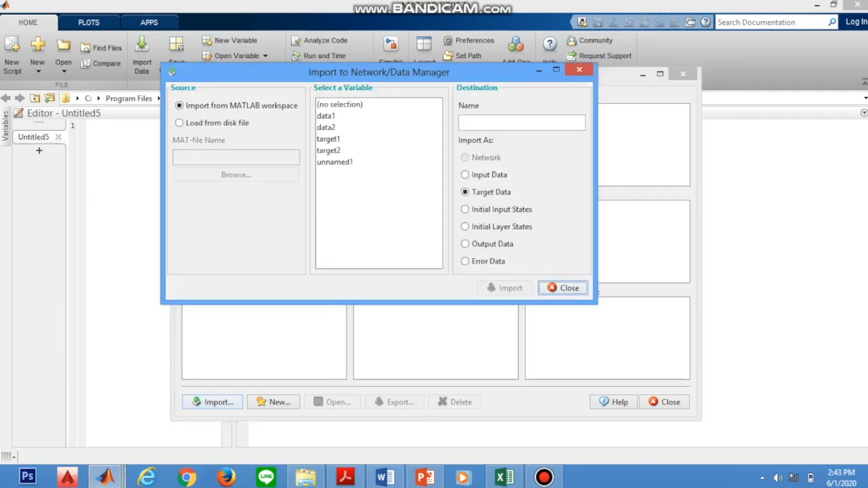
pyautogui.click(326, 116)
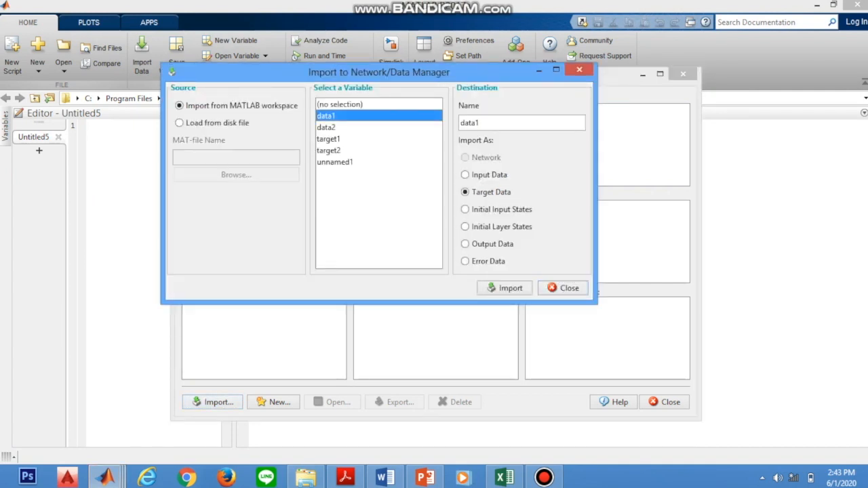
pyautogui.click(465, 175)
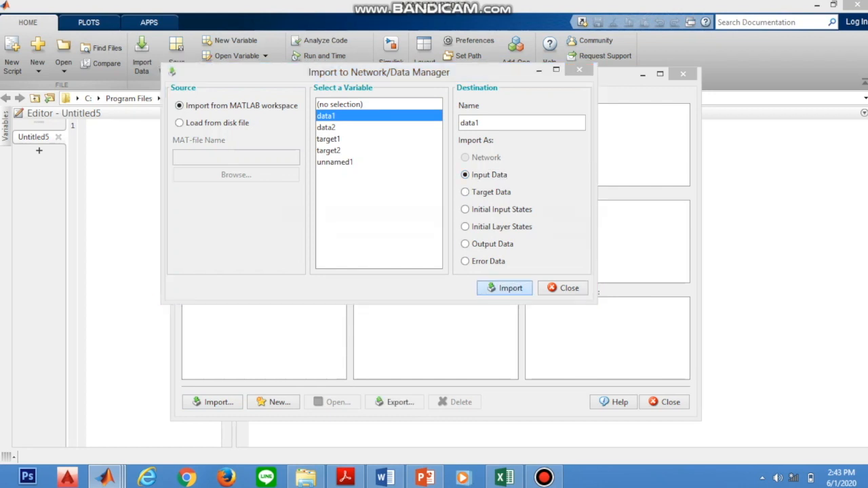
pyautogui.click(505, 288)
pyautogui.press('Return')
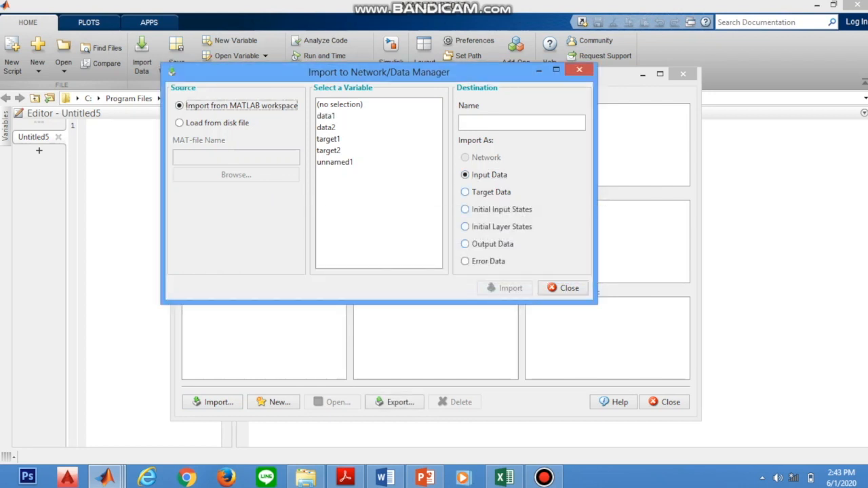
# Step: Import the workspace variable target1 as target data and finish importing
pyautogui.click(329, 139)
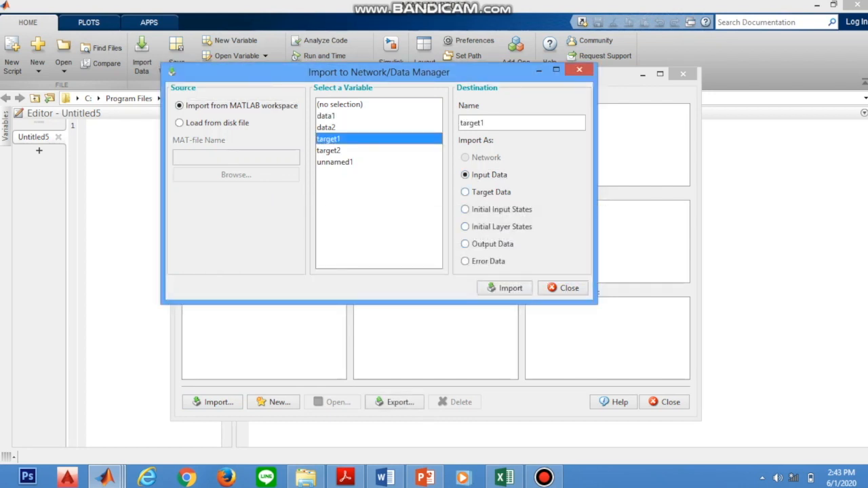
pyautogui.click(465, 192)
pyautogui.click(505, 288)
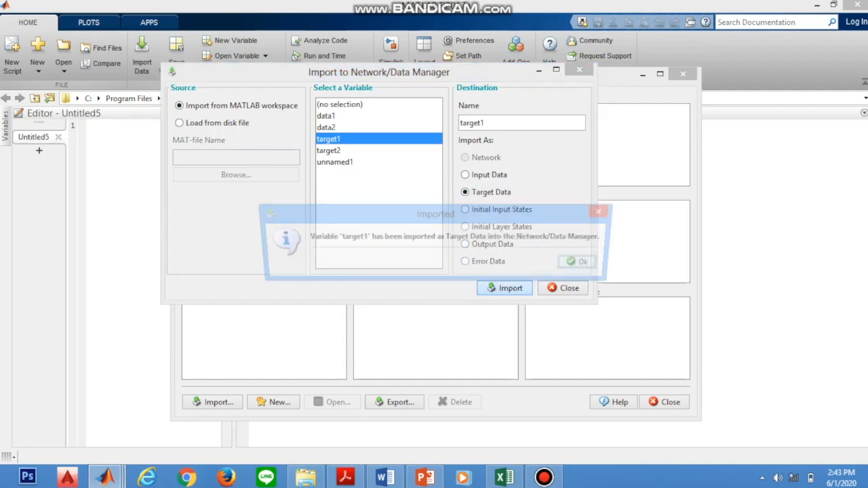
pyautogui.press('Return')
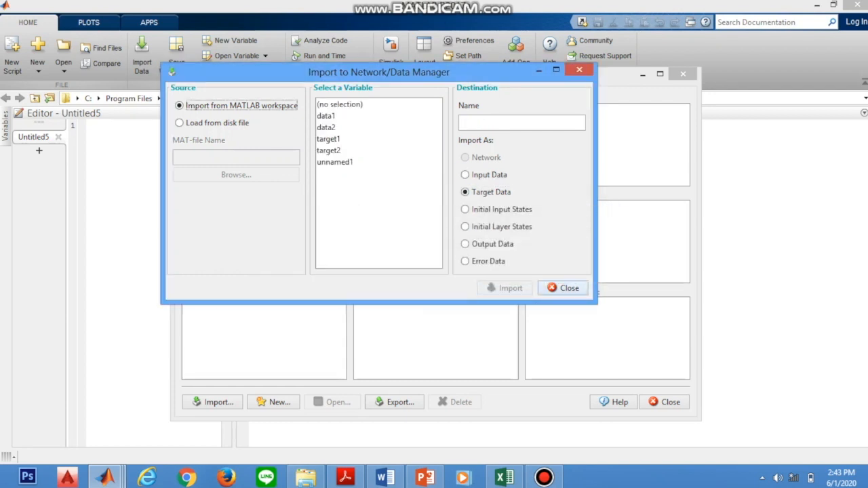
pyautogui.click(563, 288)
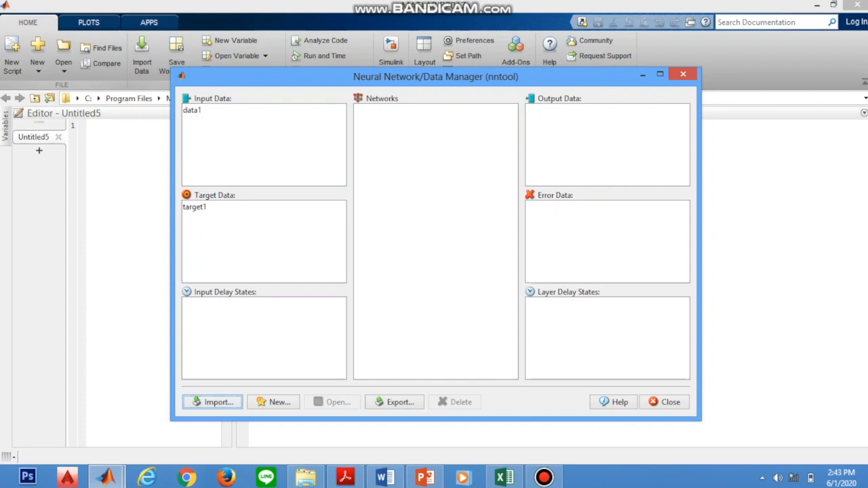
# Step: Create a feed-forward backprop network named network1 using data1 as input data and target1 as target data
pyautogui.click(274, 402)
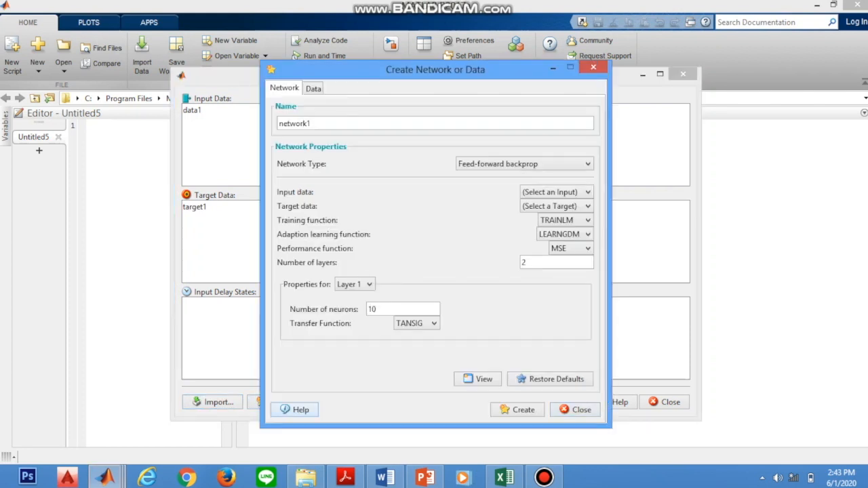
pyautogui.click(554, 192)
pyautogui.click(535, 217)
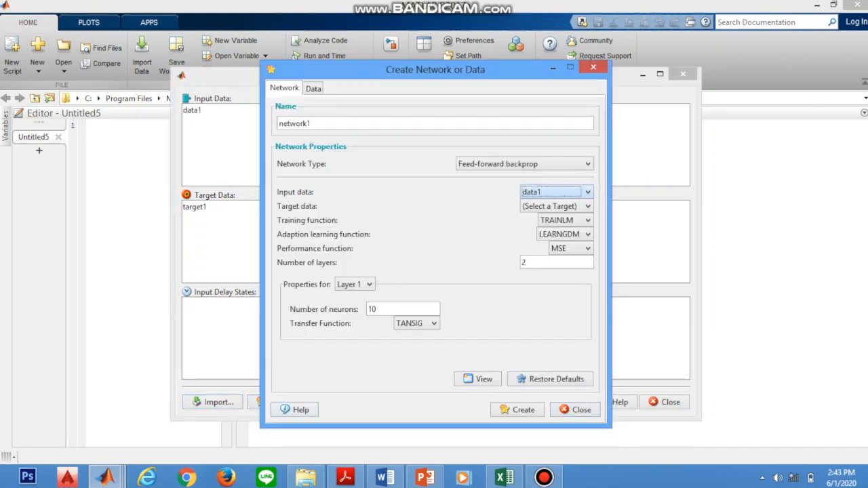
pyautogui.click(556, 206)
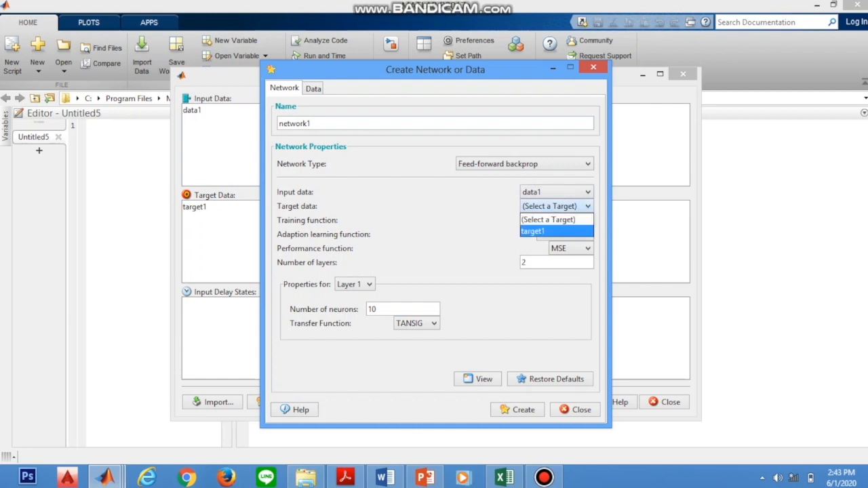
pyautogui.click(536, 232)
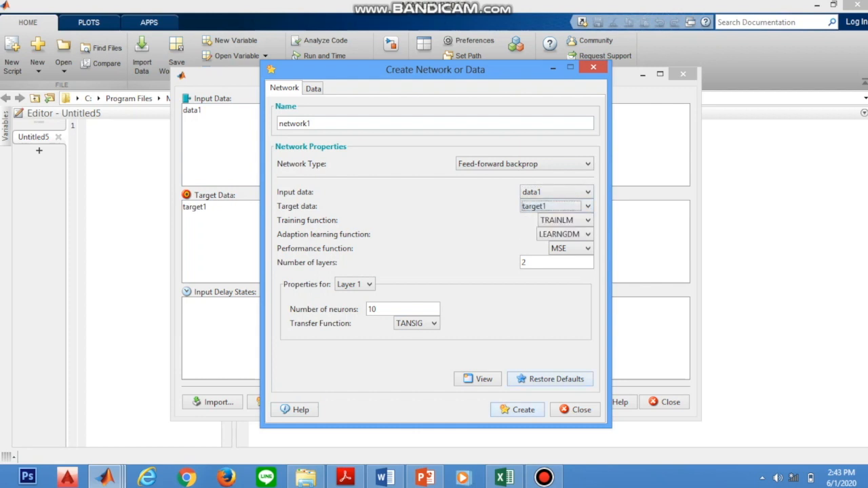
pyautogui.click(517, 409)
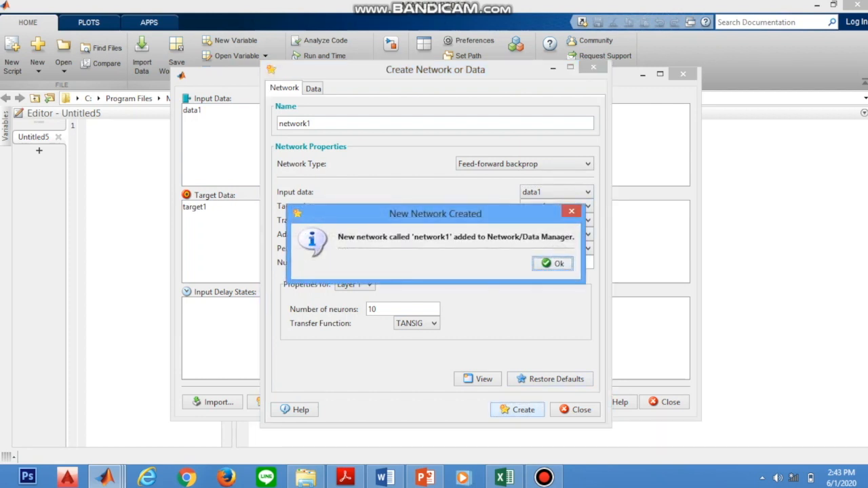
pyautogui.press('Return')
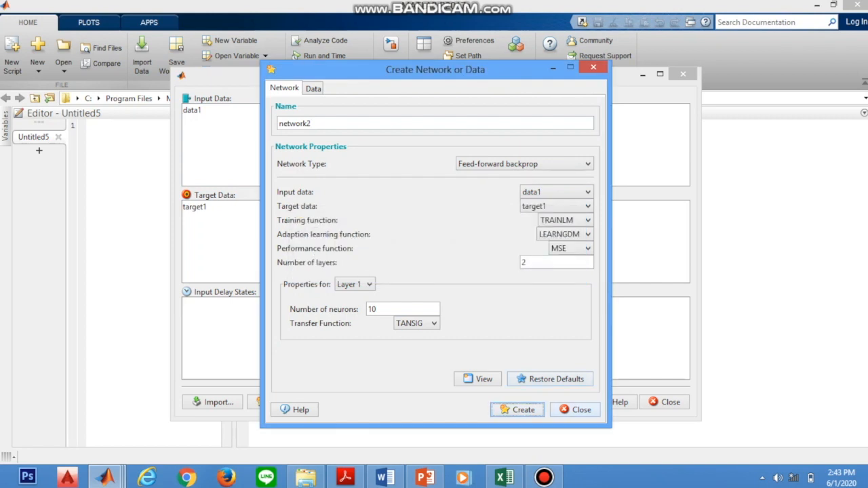
pyautogui.click(574, 410)
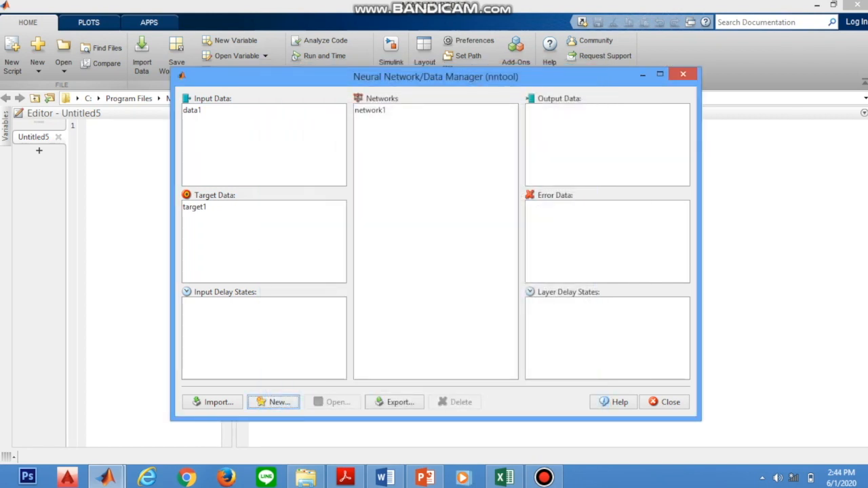
# Step: Open network1 and train it with data1 as the inputs and target1 as the targets
pyautogui.doubleClick(370, 110)
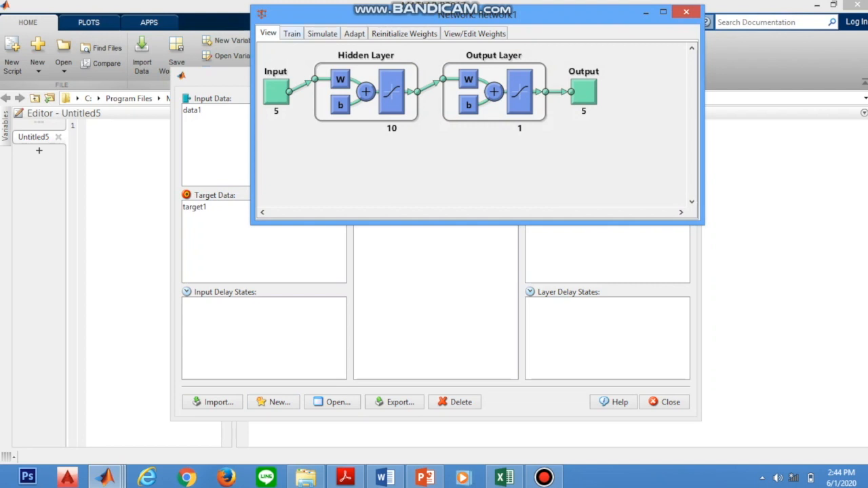
pyautogui.click(291, 33)
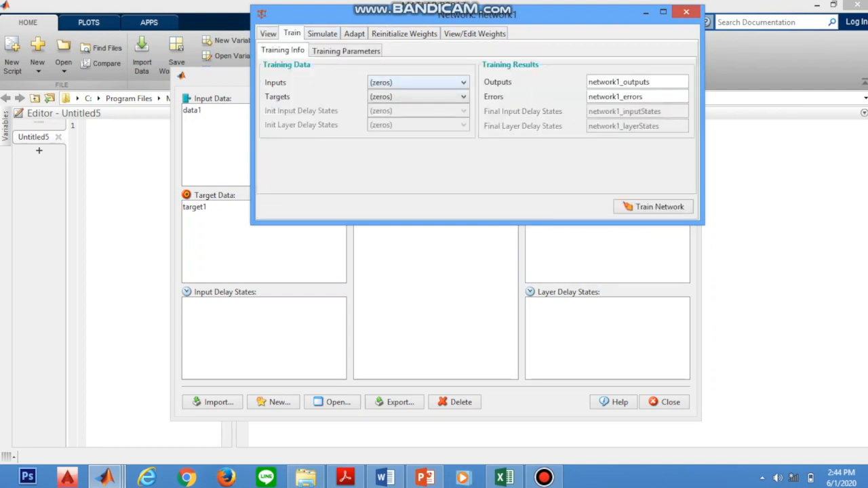
pyautogui.click(463, 82)
pyautogui.click(419, 107)
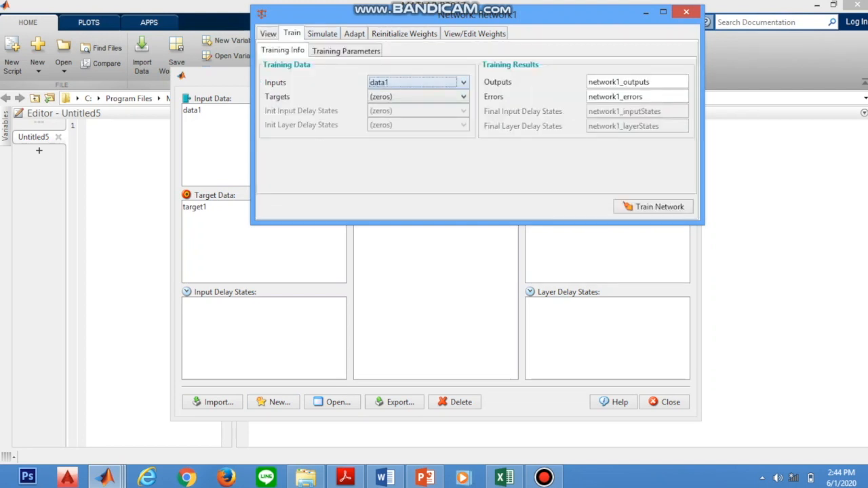
pyautogui.click(463, 97)
pyautogui.click(406, 122)
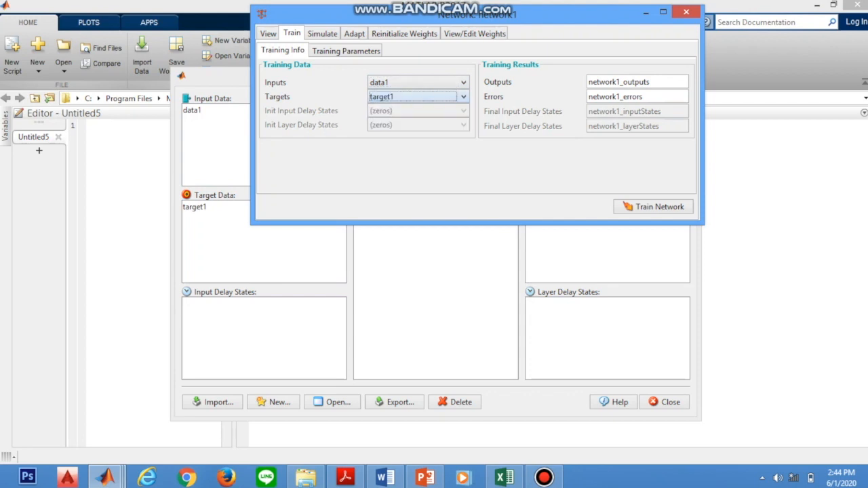
pyautogui.click(653, 206)
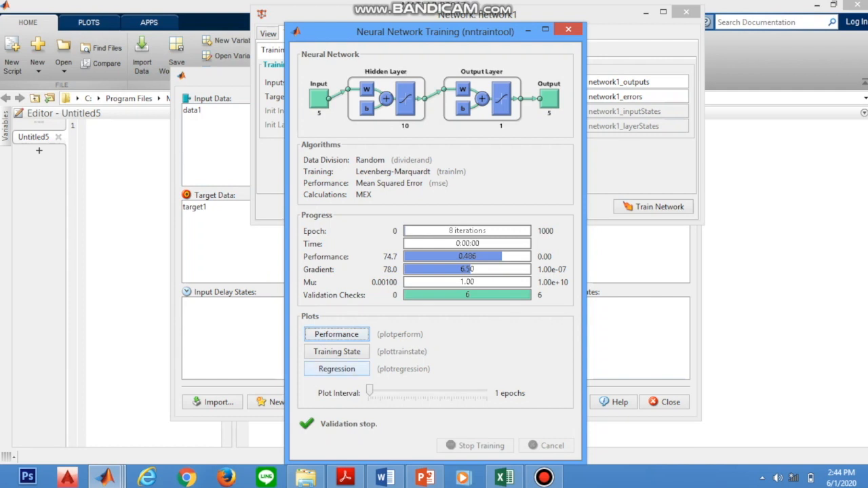
# Step: Examine the regression plots of the trained network, dock the figure in the main window and close it
pyautogui.click(336, 368)
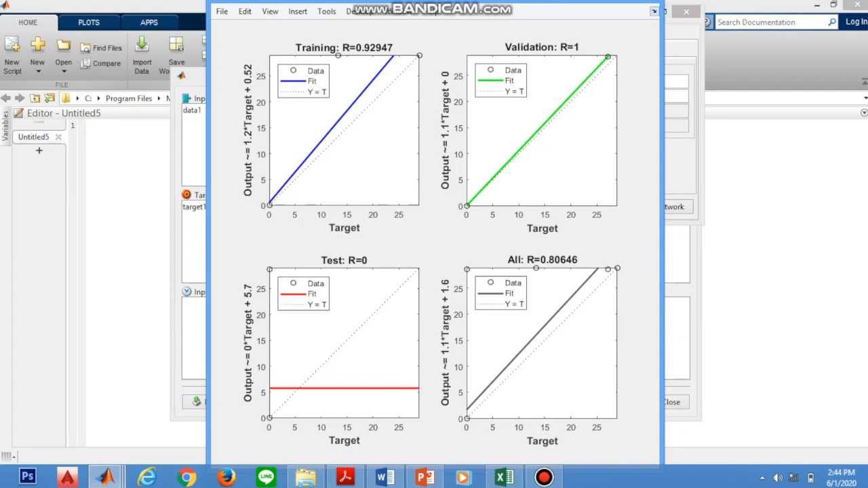
pyautogui.click(654, 11)
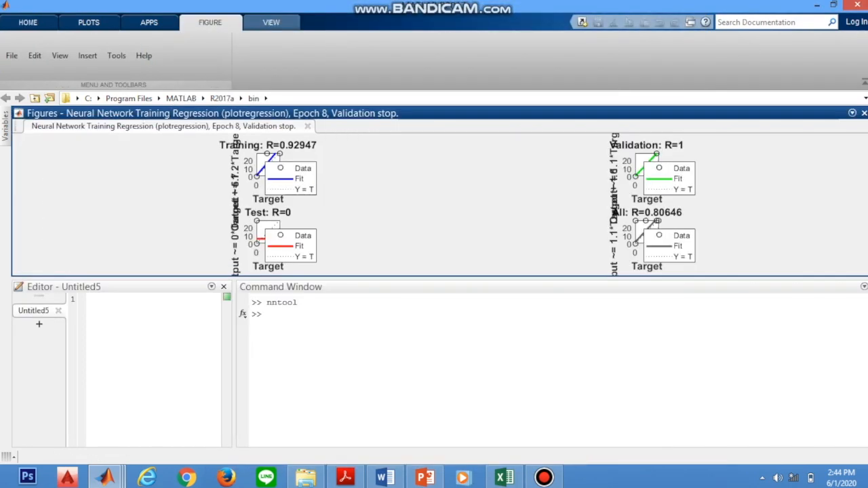
pyautogui.click(864, 113)
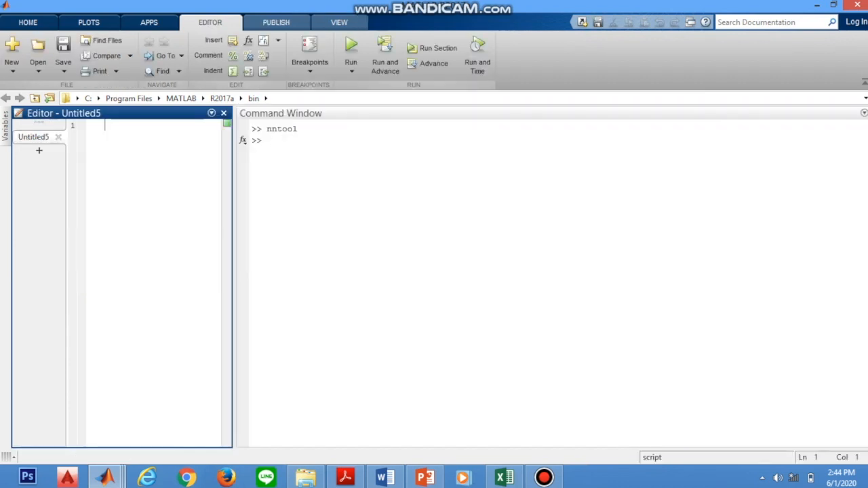
# Step: Check the data2 matrix in the variable editor and return to the Command Window
pyautogui.click(5, 125)
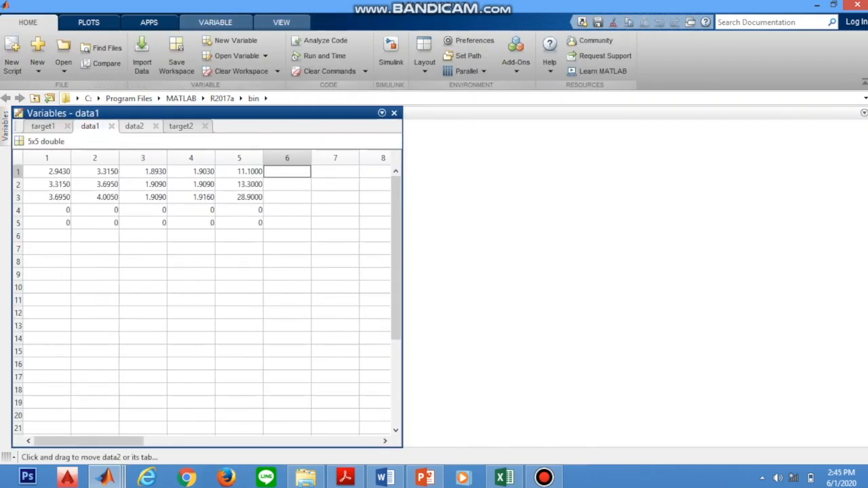
pyautogui.click(134, 126)
pyautogui.click(488, 216)
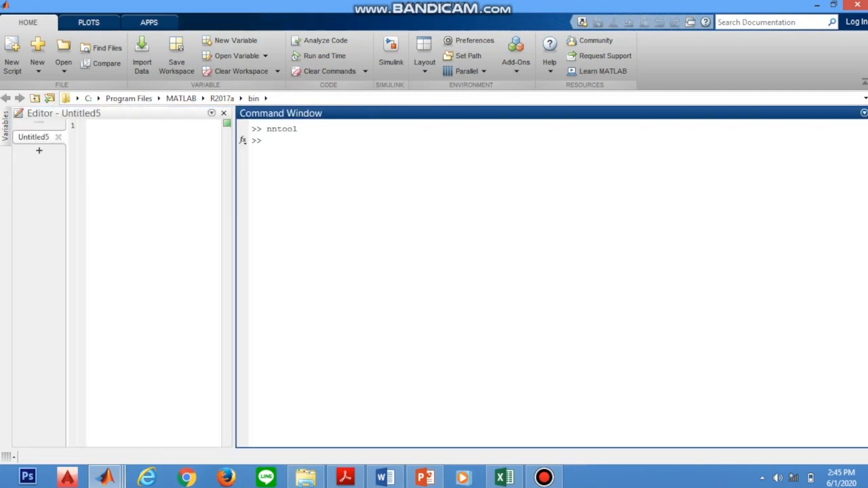
# Step: Reopen the Network/Data Manager with the nntool command and import the workspace variable data2 as input data
pyautogui.write('nntool')
pyautogui.press('Return')
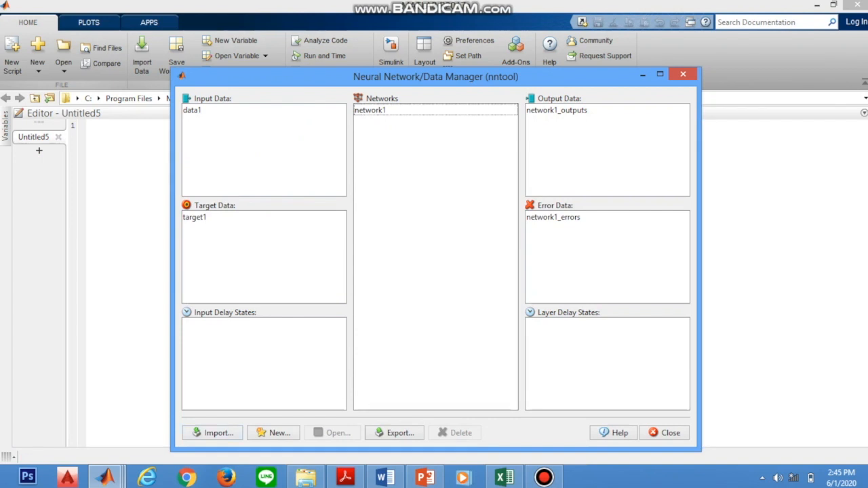
pyautogui.click(212, 433)
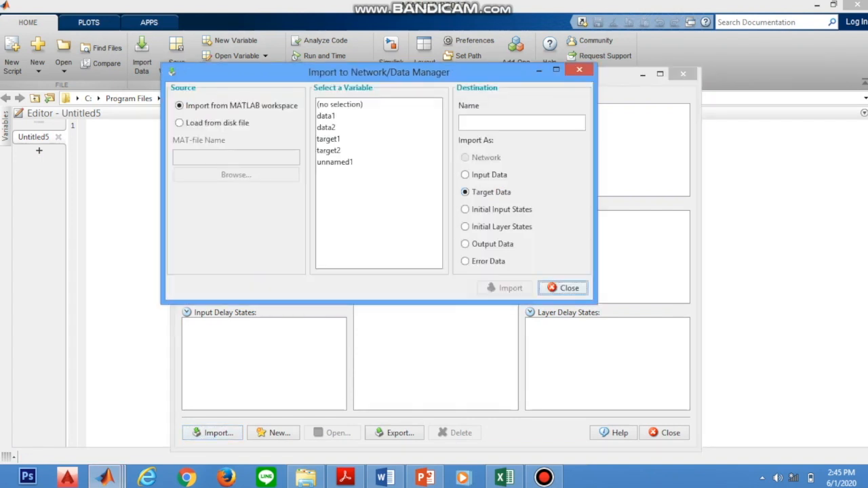
pyautogui.click(327, 128)
pyautogui.click(488, 175)
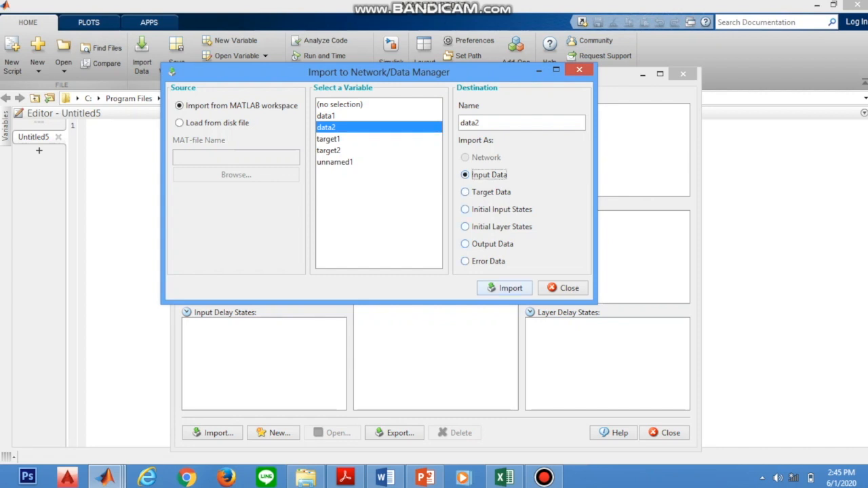
pyautogui.click(504, 288)
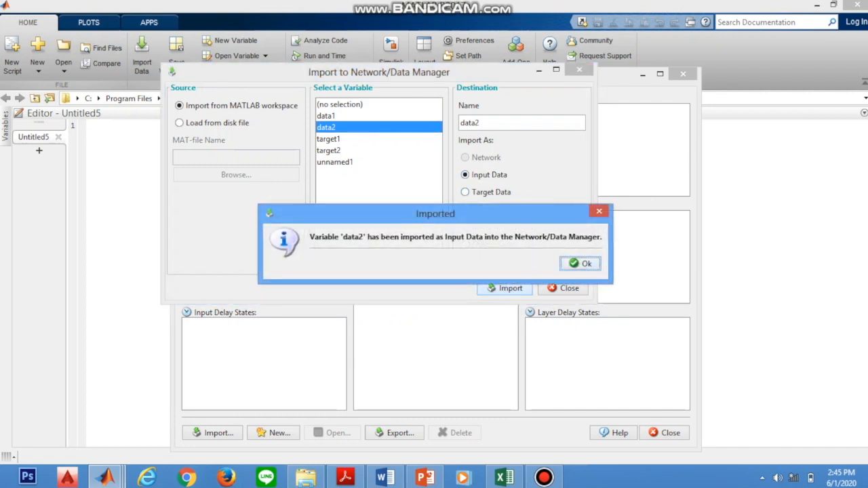
# Step: Import the workspace variable target2 as target data and close the import dialog
pyautogui.press('Return')
pyautogui.click(329, 150)
pyautogui.click(491, 192)
pyautogui.click(503, 288)
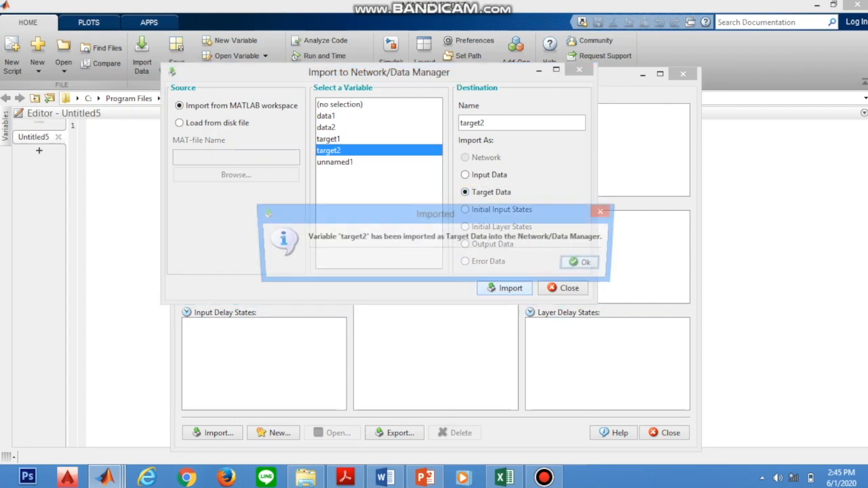
pyautogui.press('Return')
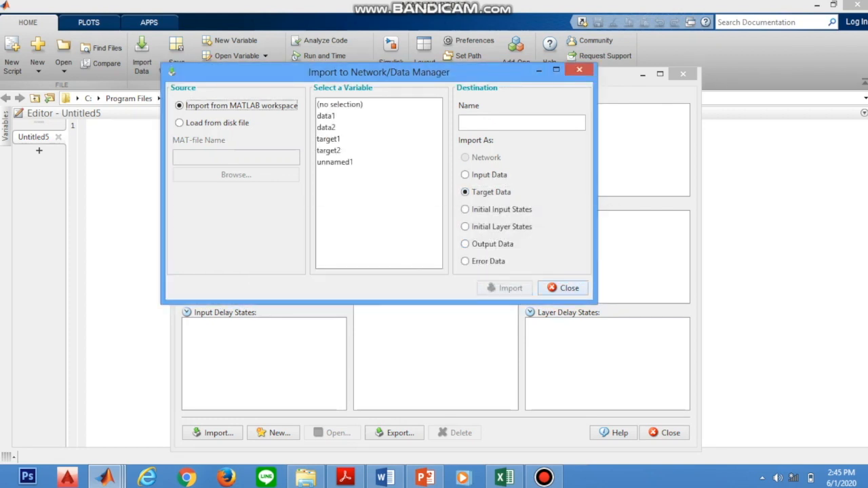
pyautogui.click(562, 288)
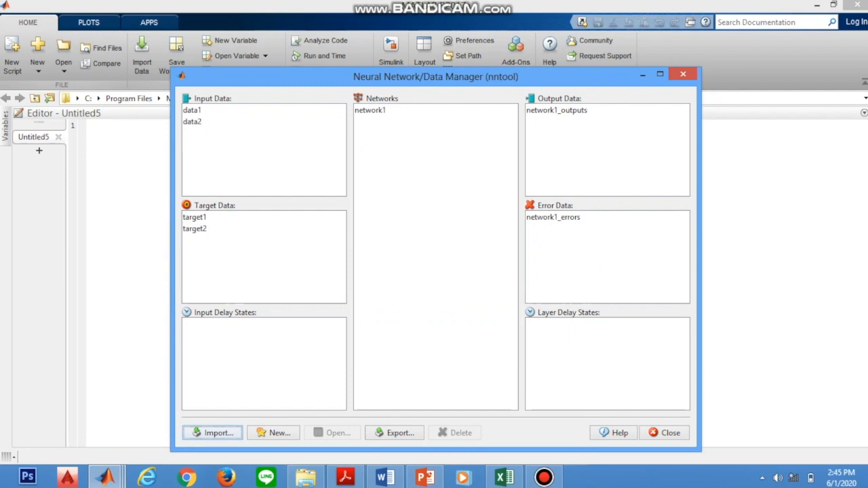
# Step: Create the feed-forward backprop network network2 with data2 as input data and target2 as target data, keeping the default settings
pyautogui.click(273, 433)
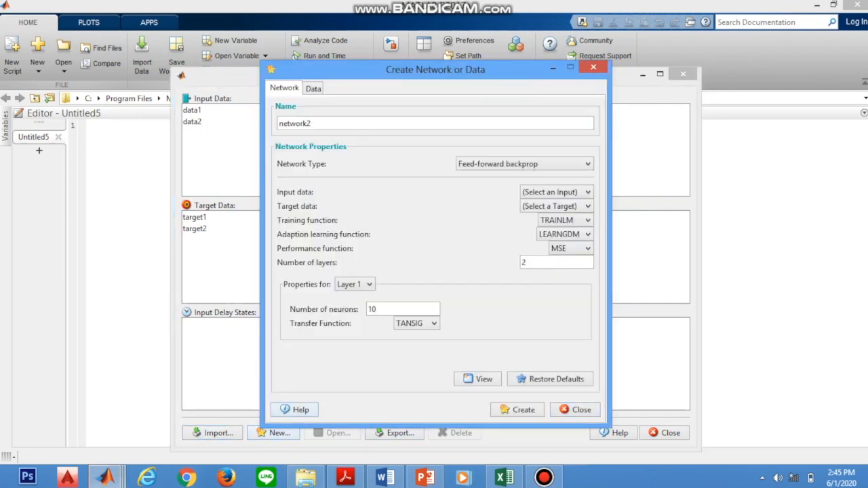
pyautogui.click(556, 191)
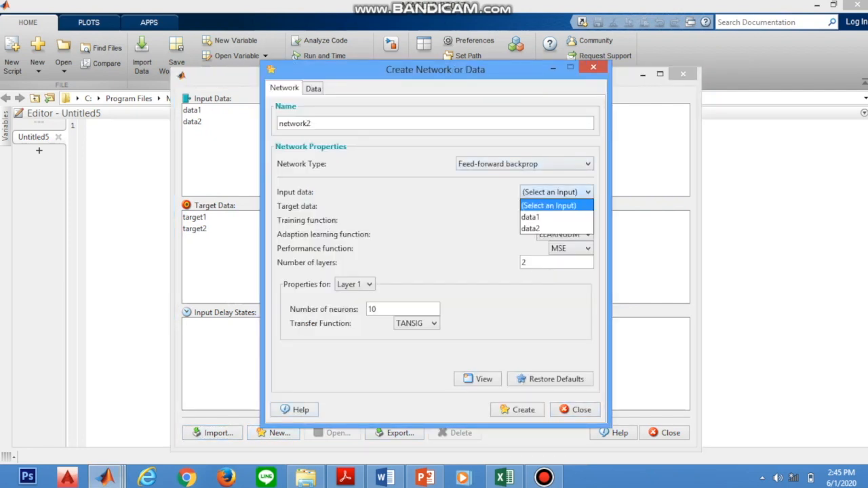
pyautogui.click(530, 229)
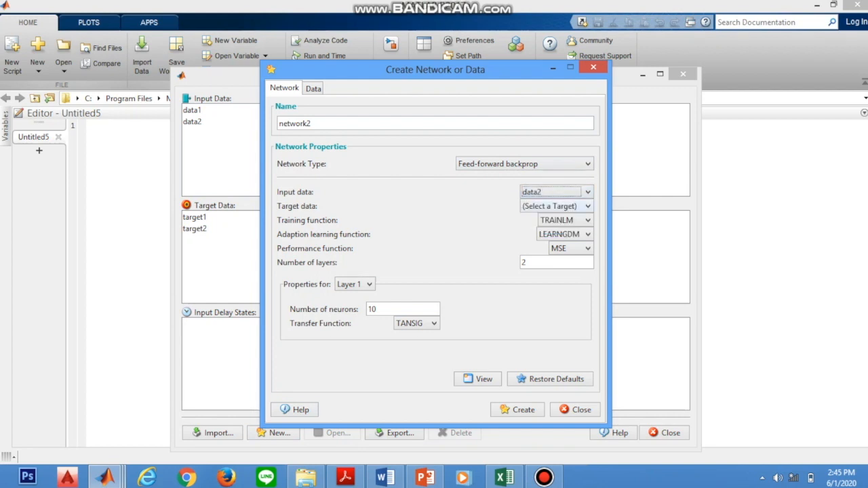
pyautogui.click(556, 206)
pyautogui.click(533, 242)
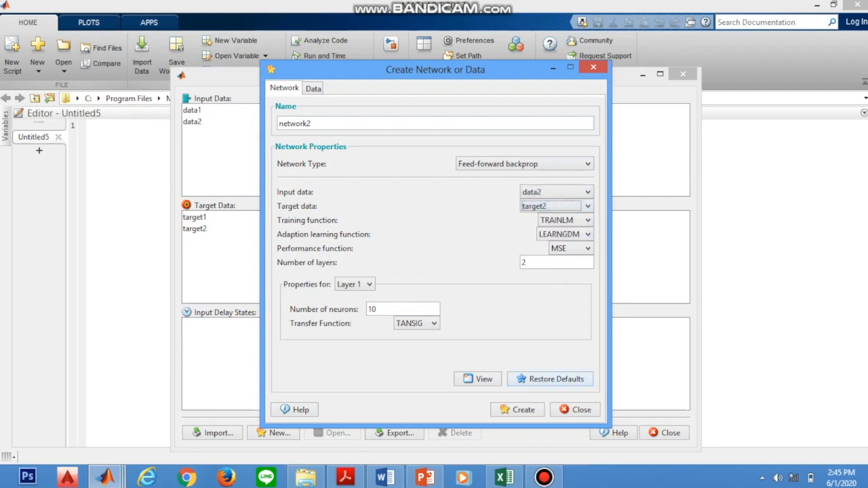
pyautogui.click(518, 410)
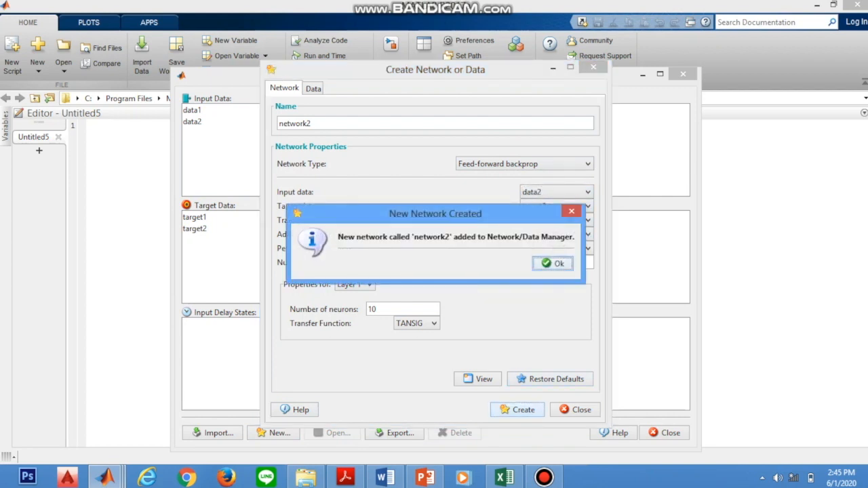
pyautogui.press('Return')
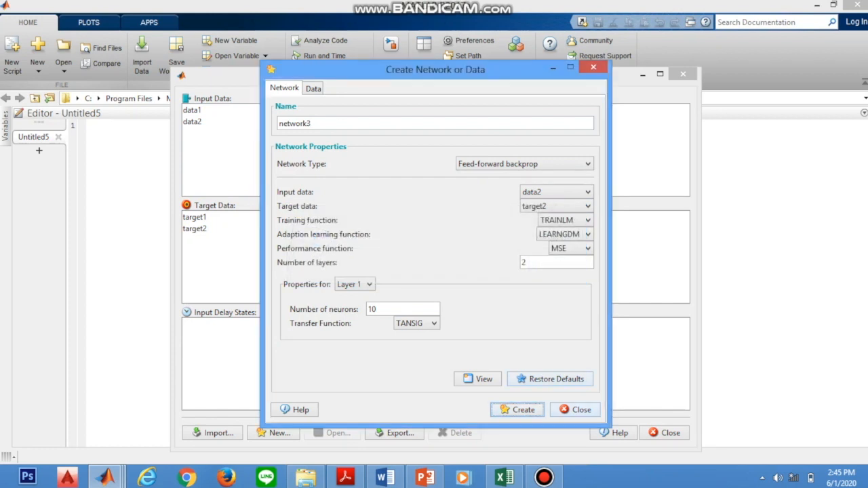
pyautogui.click(575, 410)
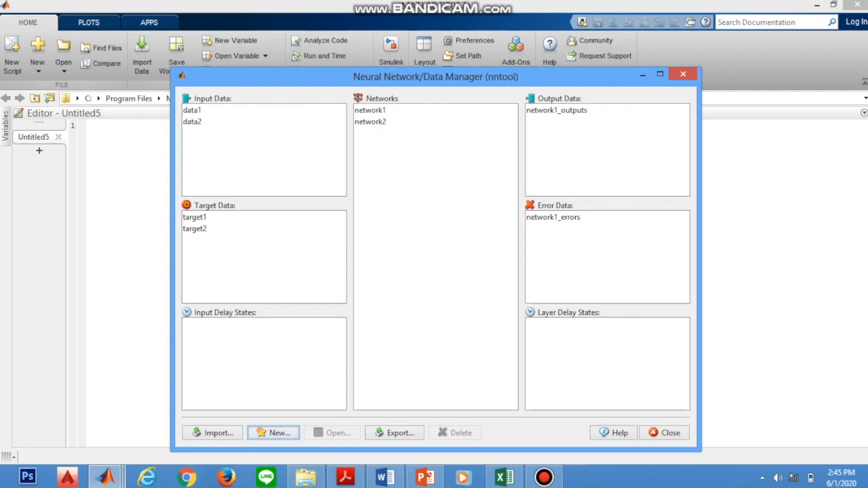
# Step: Train network2 with data2 as the inputs and target2 as the targets, and display its regression plots
pyautogui.doubleClick(370, 122)
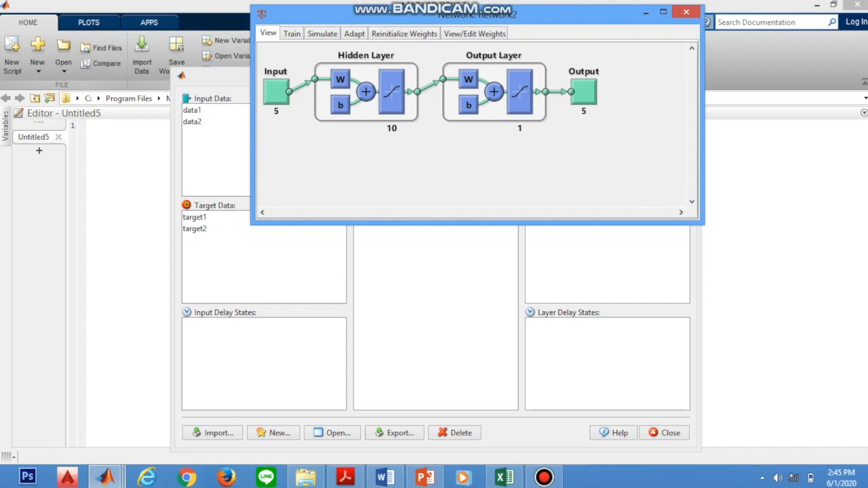
pyautogui.click(292, 33)
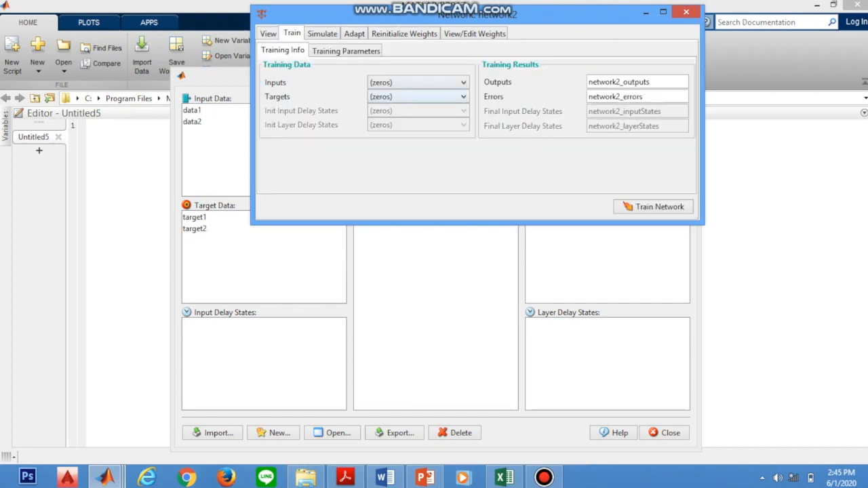
pyautogui.click(419, 82)
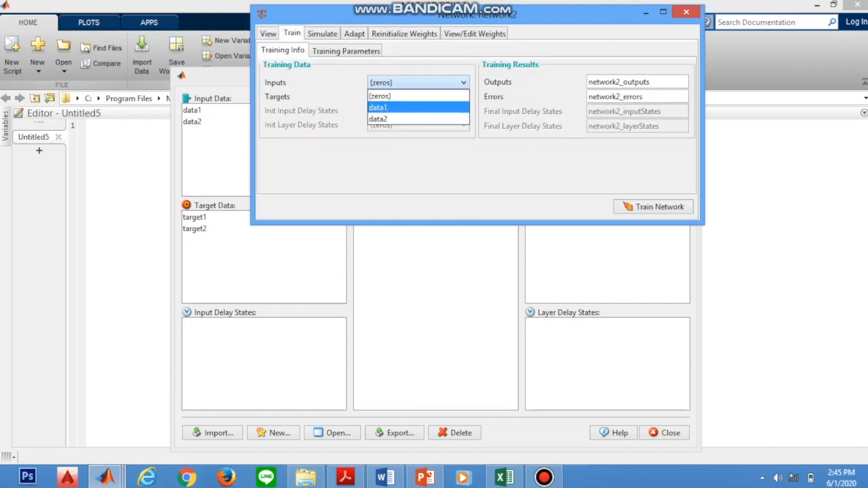
pyautogui.click(418, 107)
pyautogui.click(419, 96)
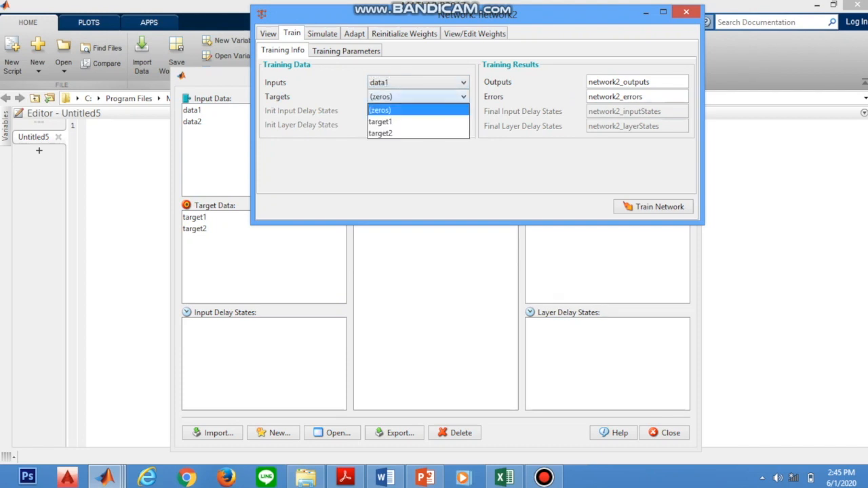
pyautogui.click(418, 82)
pyautogui.click(418, 118)
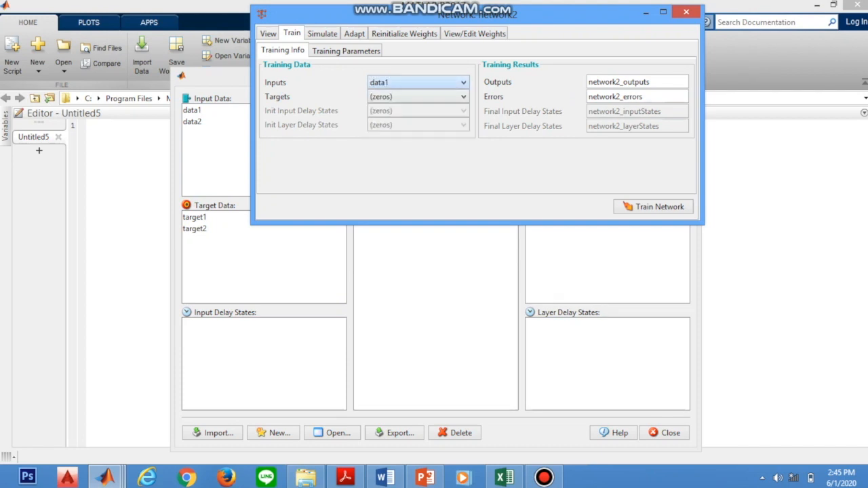
pyautogui.click(418, 97)
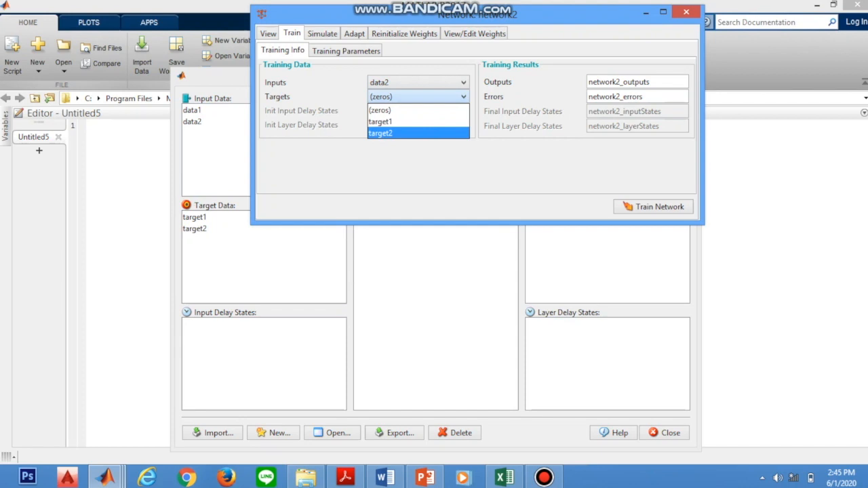
pyautogui.click(419, 133)
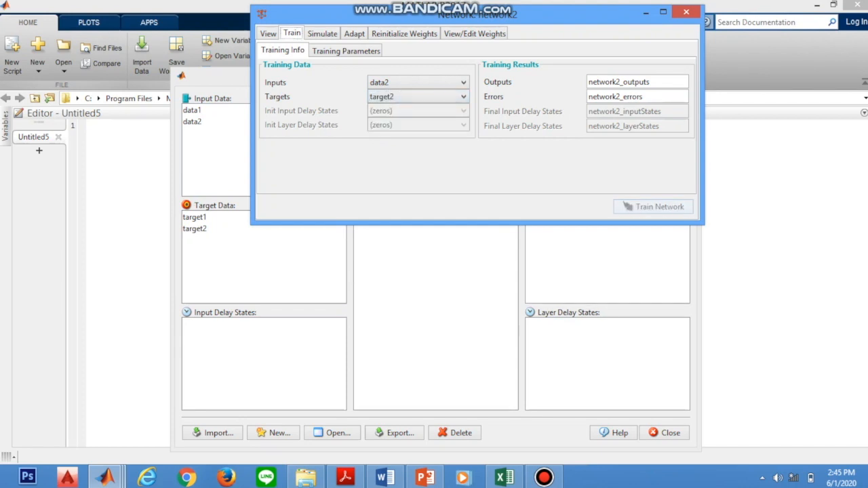
pyautogui.click(653, 206)
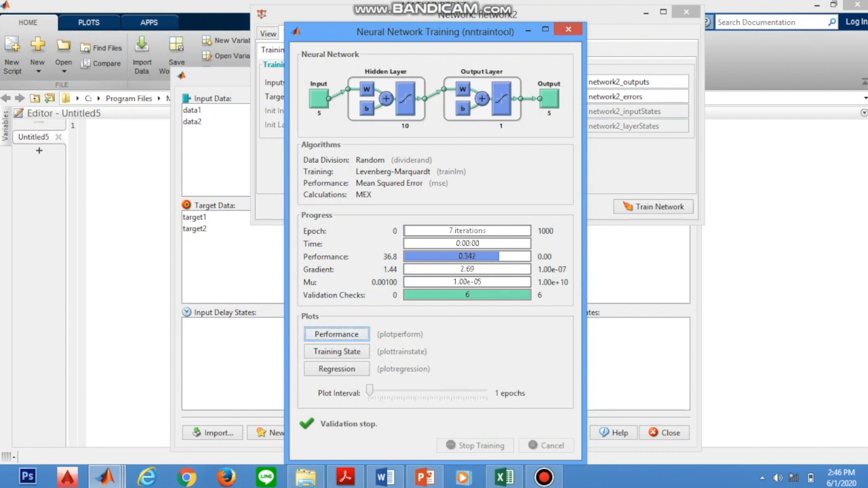
pyautogui.click(337, 369)
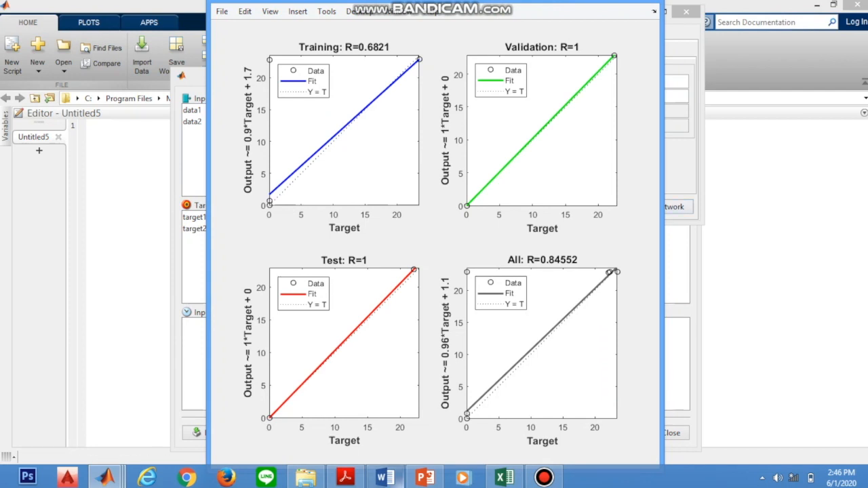
# Step: Switch to the PowerPoint presentation and show slide 6, "Kesimpulan", as a full-screen slide show
pyautogui.click(425, 477)
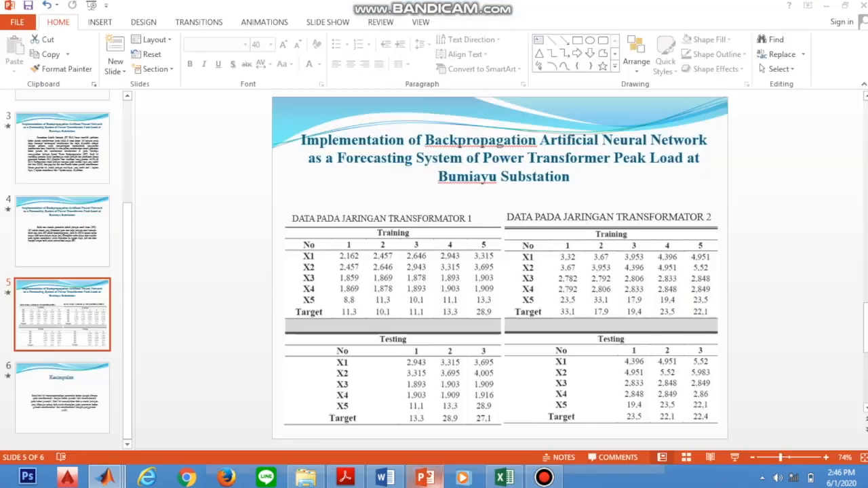
pyautogui.click(62, 398)
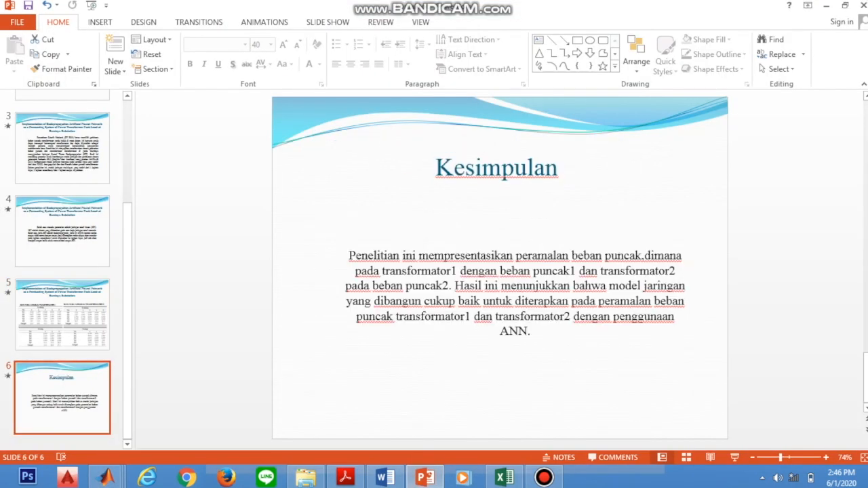
pyautogui.click(734, 457)
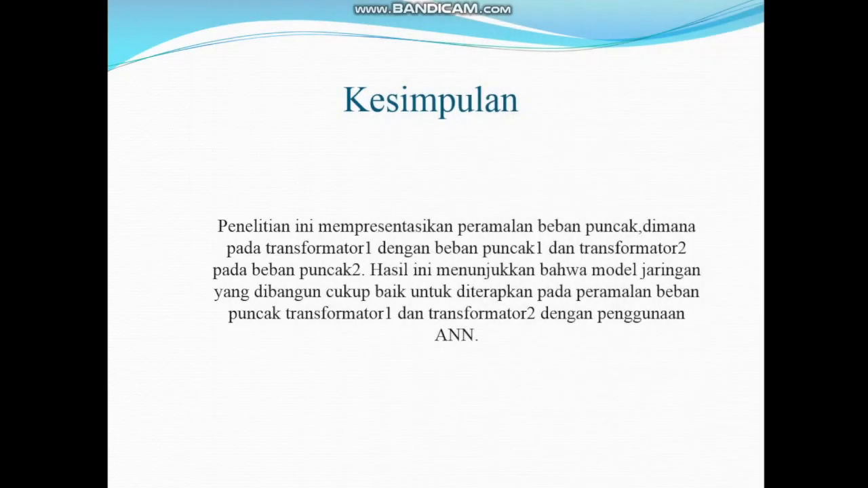